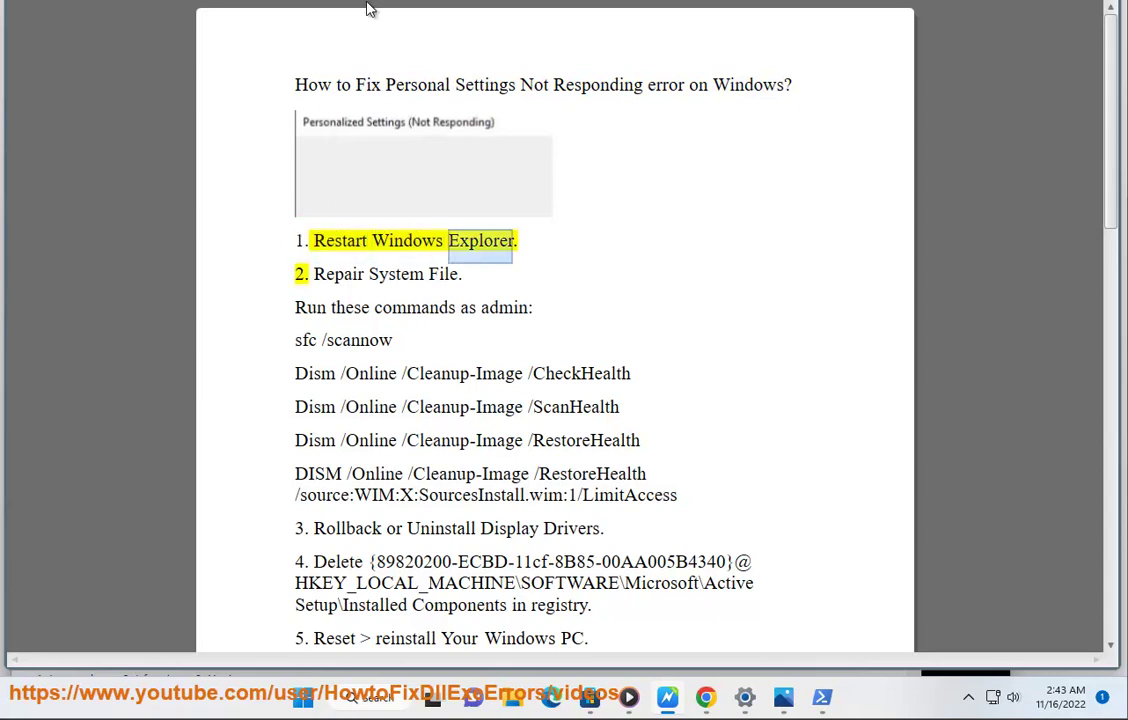
# Open Task Manager from search and bring up Restart for the Windows Explorer process.
pyautogui.click(376, 697)
pyautogui.write('TWA')
pyautogui.click(352, 200)
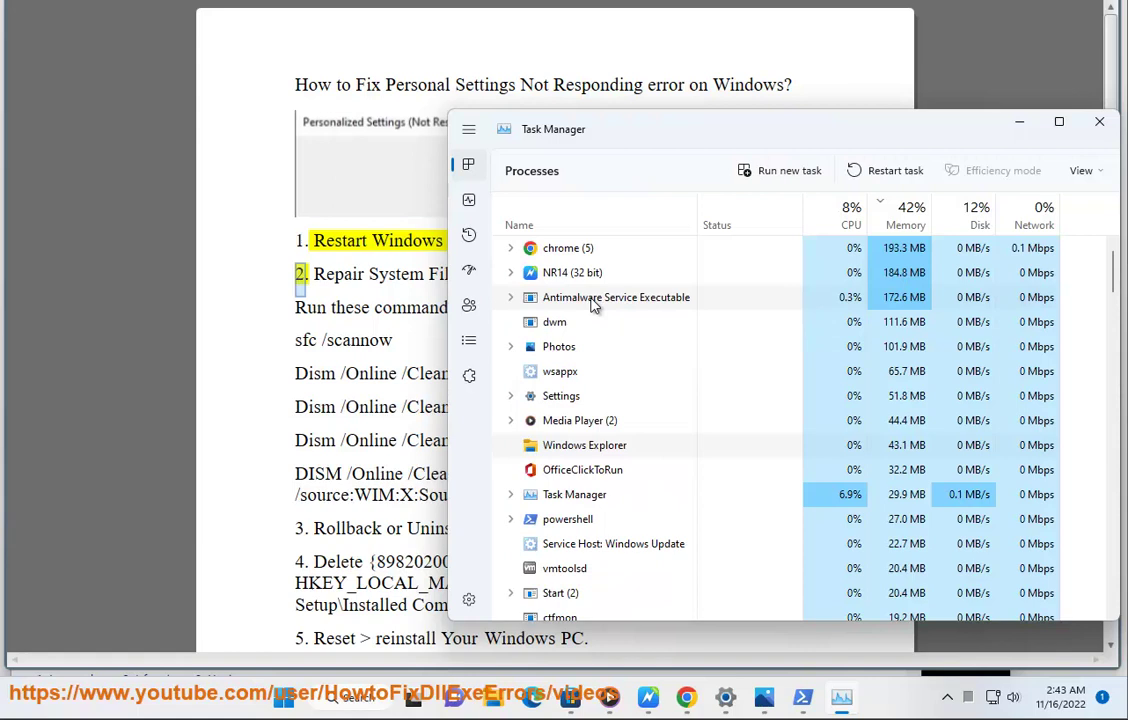
pyautogui.rightClick(598, 301)
pyautogui.click(520, 445)
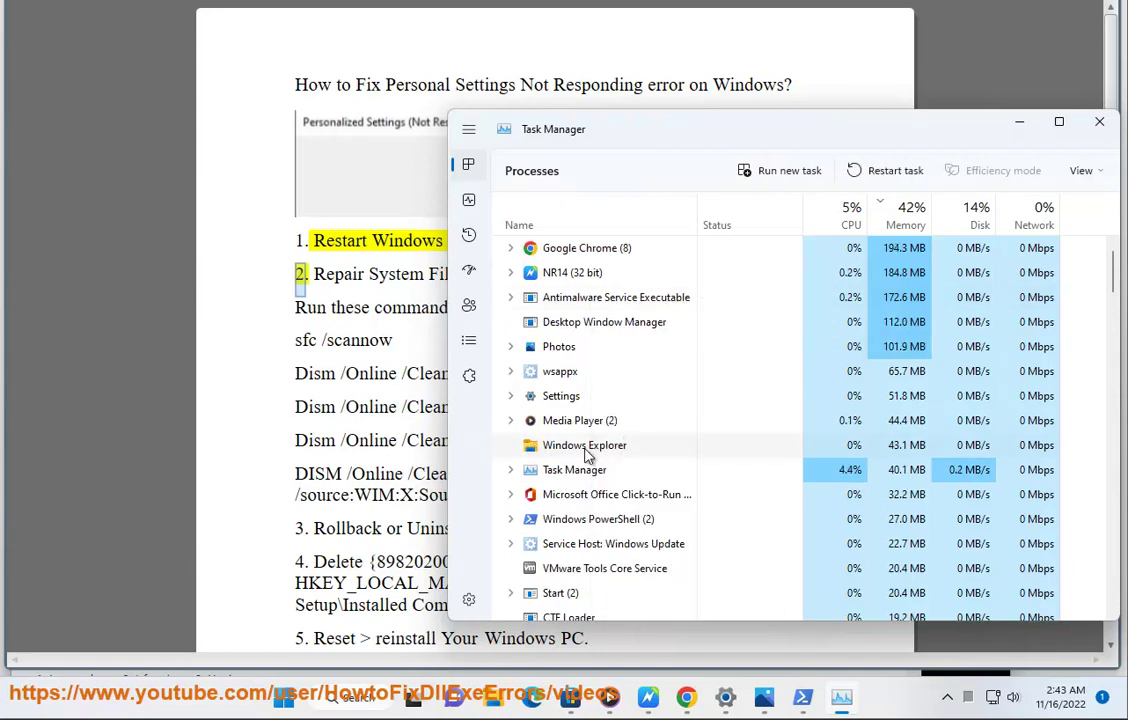
pyautogui.rightClick(518, 450)
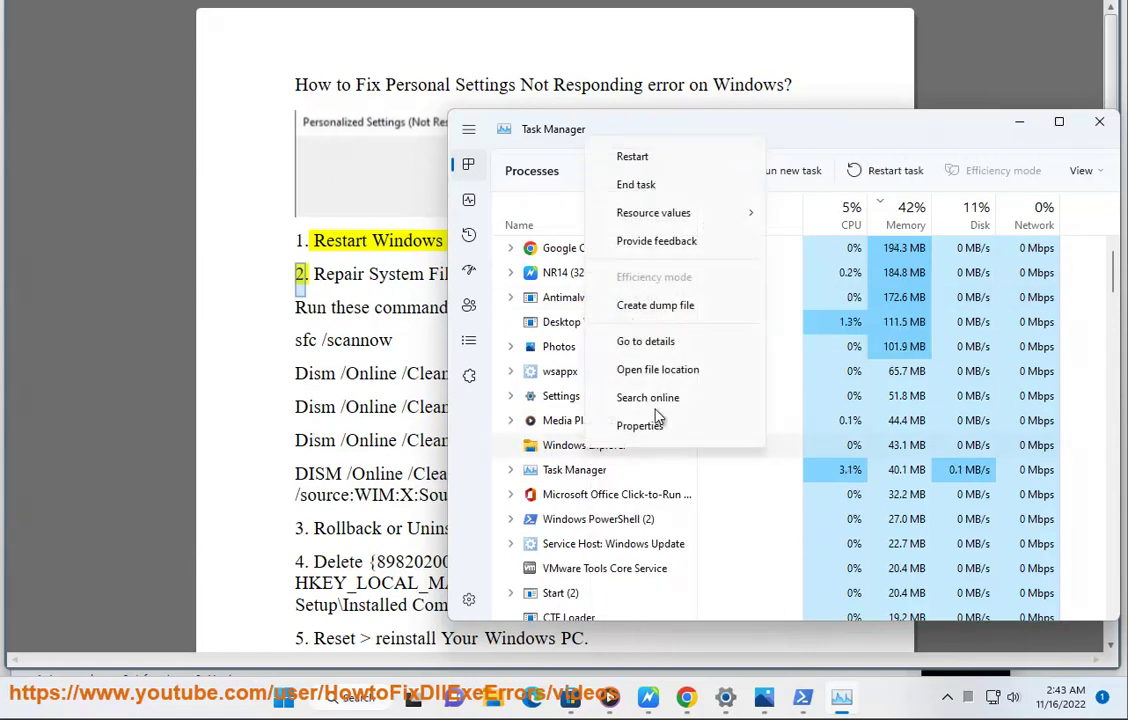
pyautogui.click(1019, 121)
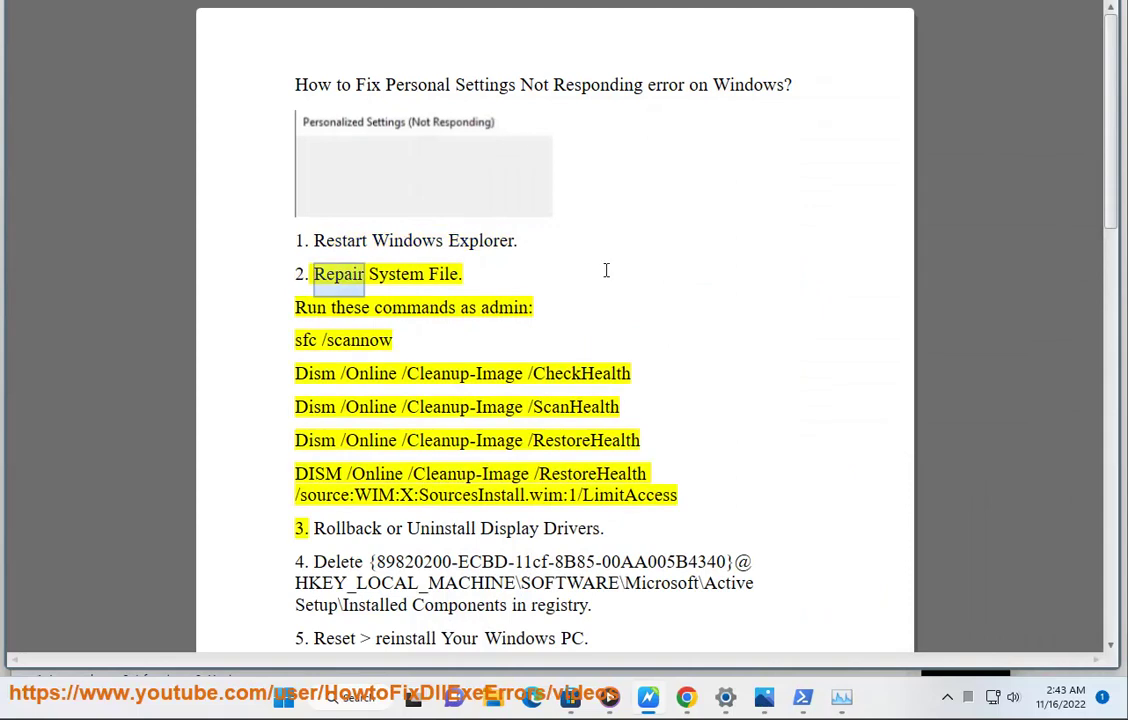
# Launch Command Prompt as administrator, approving the UAC prompt.
pyautogui.click(350, 697)
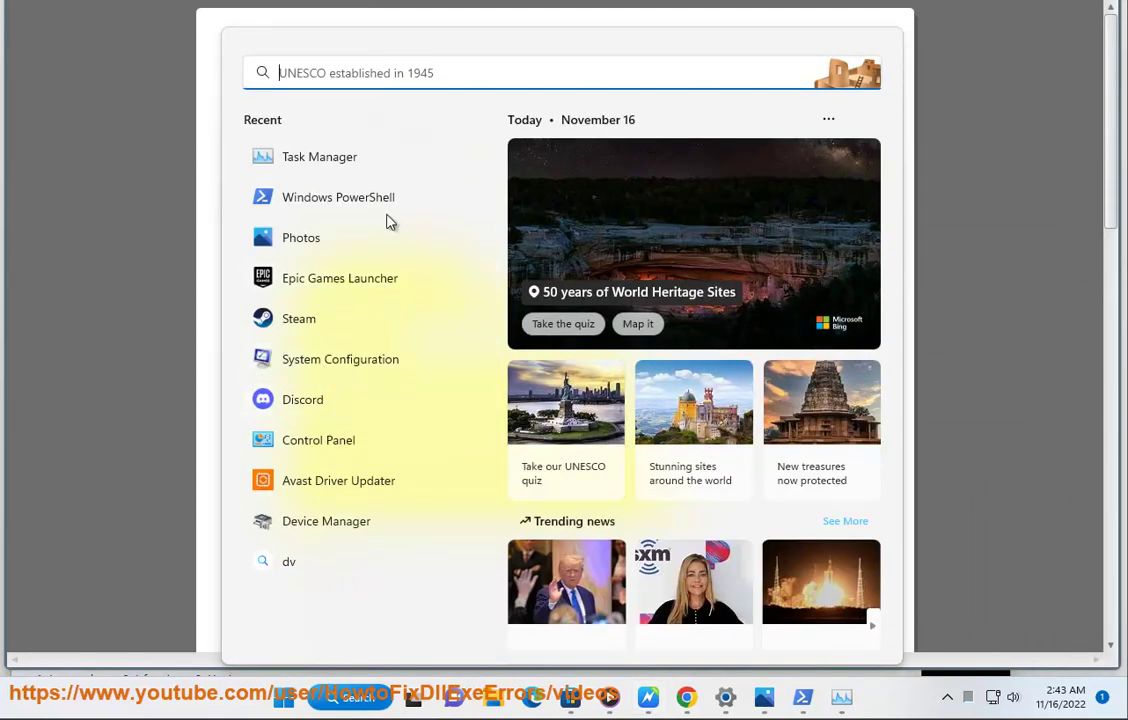
pyautogui.write('C')
pyautogui.click(511, 292)
pyautogui.click(607, 363)
pyautogui.click(520, 450)
# Enter SFC /SCANNOW in the administrator Command Prompt.
pyautogui.moveTo(383, 55); pyautogui.dragTo(770, 178)
pyautogui.write('SFC /SCANNOW')
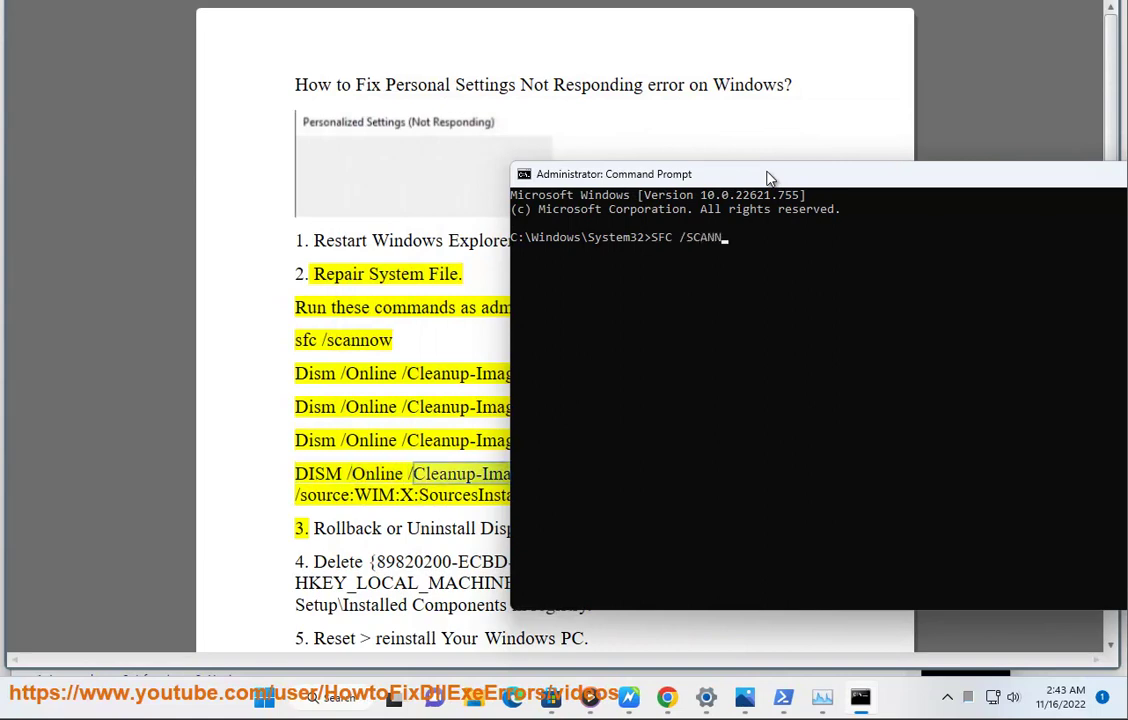
pyautogui.click(464, 397)
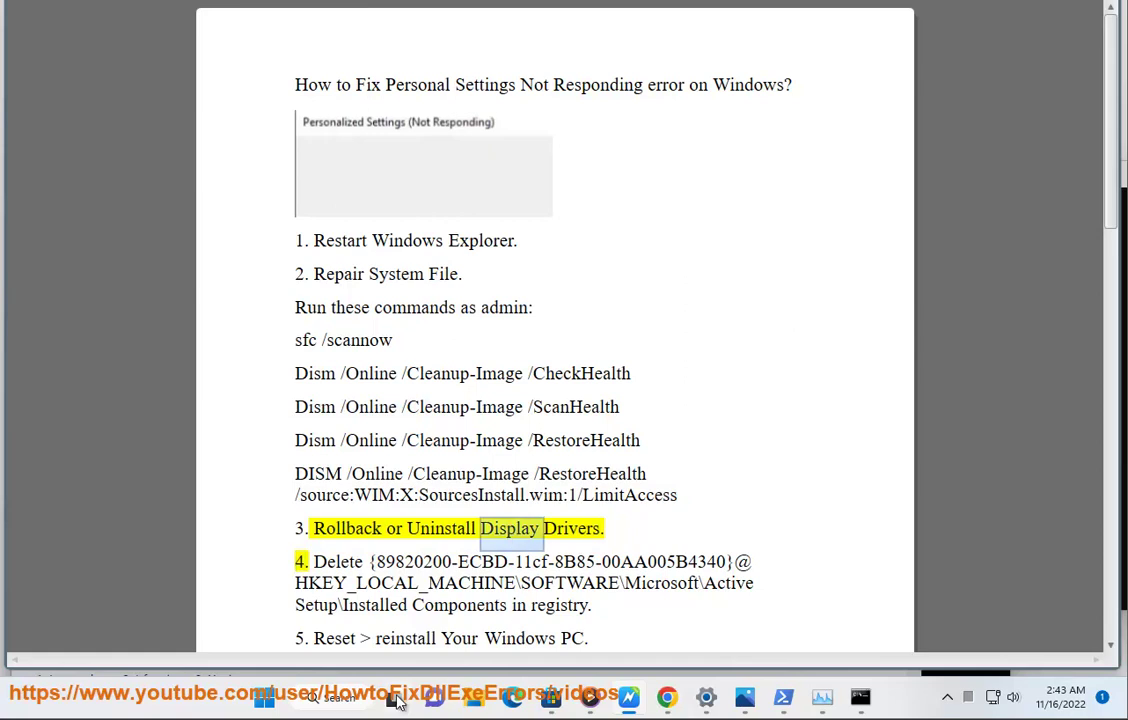
pyautogui.click(338, 697)
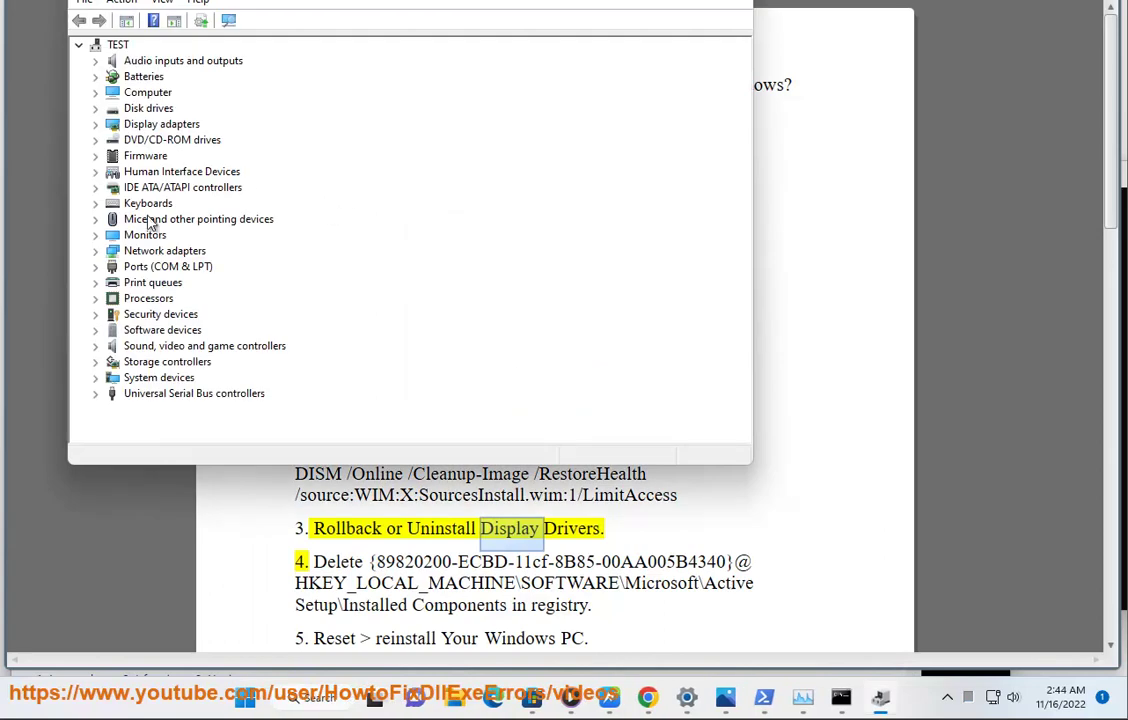
pyautogui.click(101, 251)
pyautogui.click(112, 236)
pyautogui.click(95, 235)
pyautogui.click(160, 265)
pyautogui.rightClick(190, 264)
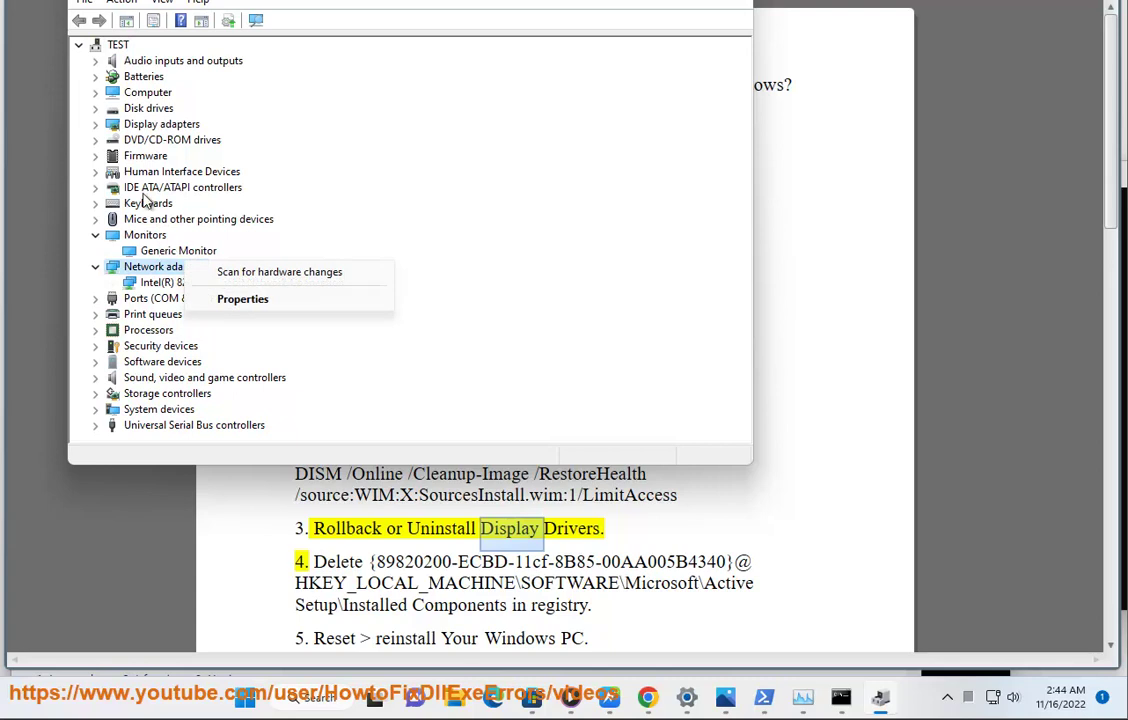
pyautogui.click(96, 125)
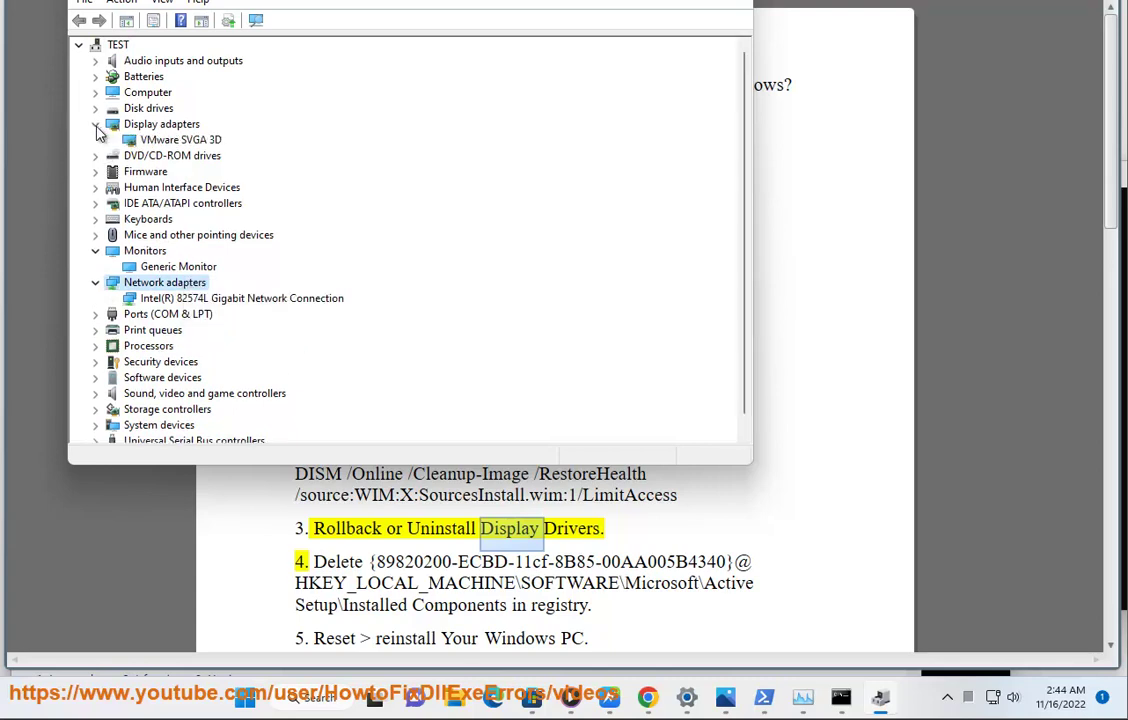
pyautogui.rightClick(176, 140)
pyautogui.click(277, 248)
pyautogui.click(303, 57)
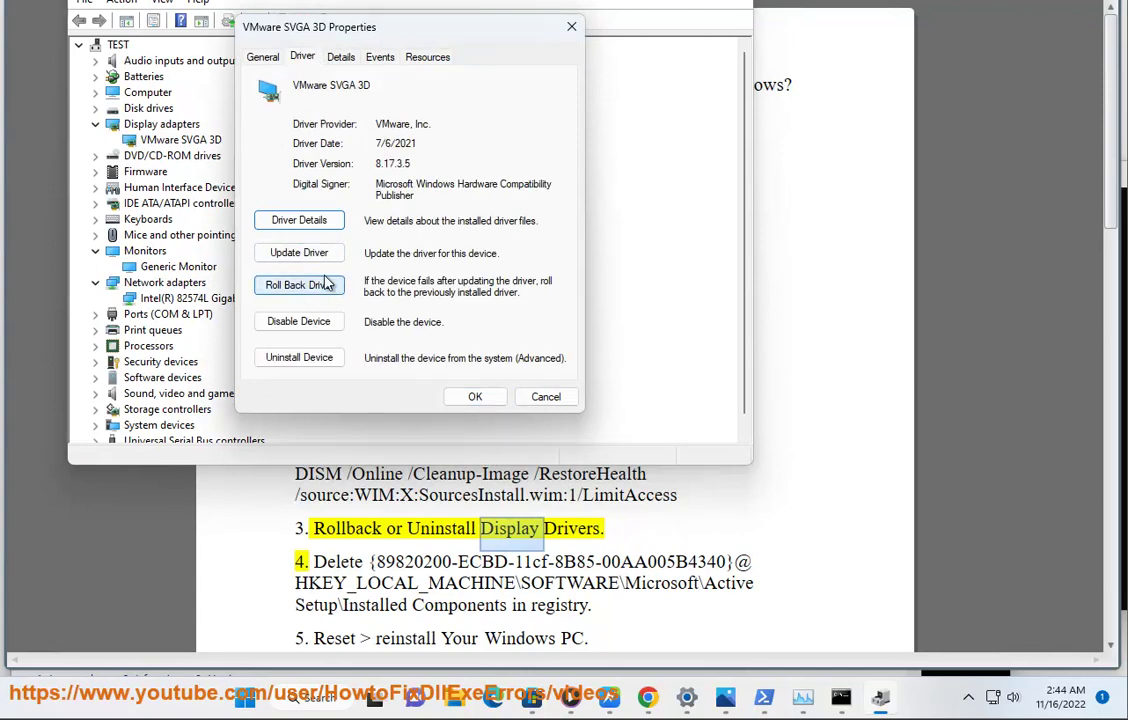
pyautogui.click(299, 357)
pyautogui.click(520, 309)
pyautogui.click(690, 380)
pyautogui.click(571, 27)
pyautogui.hotkey('alt', 'F4')
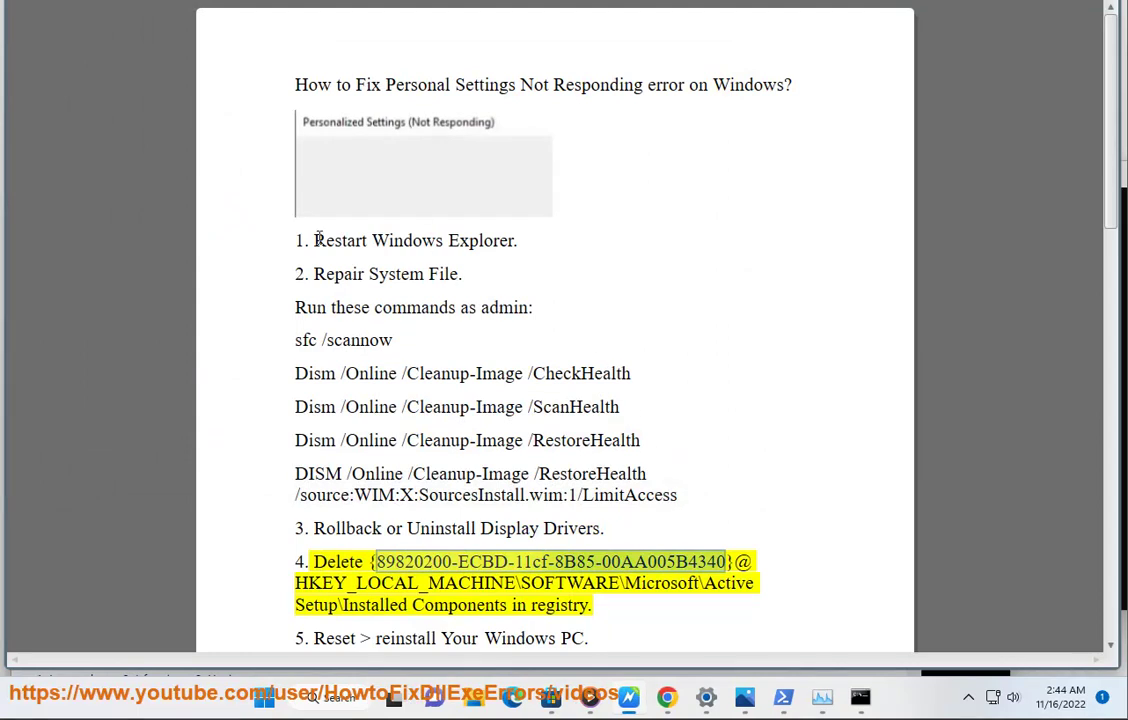
# Open Registry Editor from search, approving the UAC prompt.
pyautogui.click(340, 697)
pyautogui.write('REG')
pyautogui.click(354, 214)
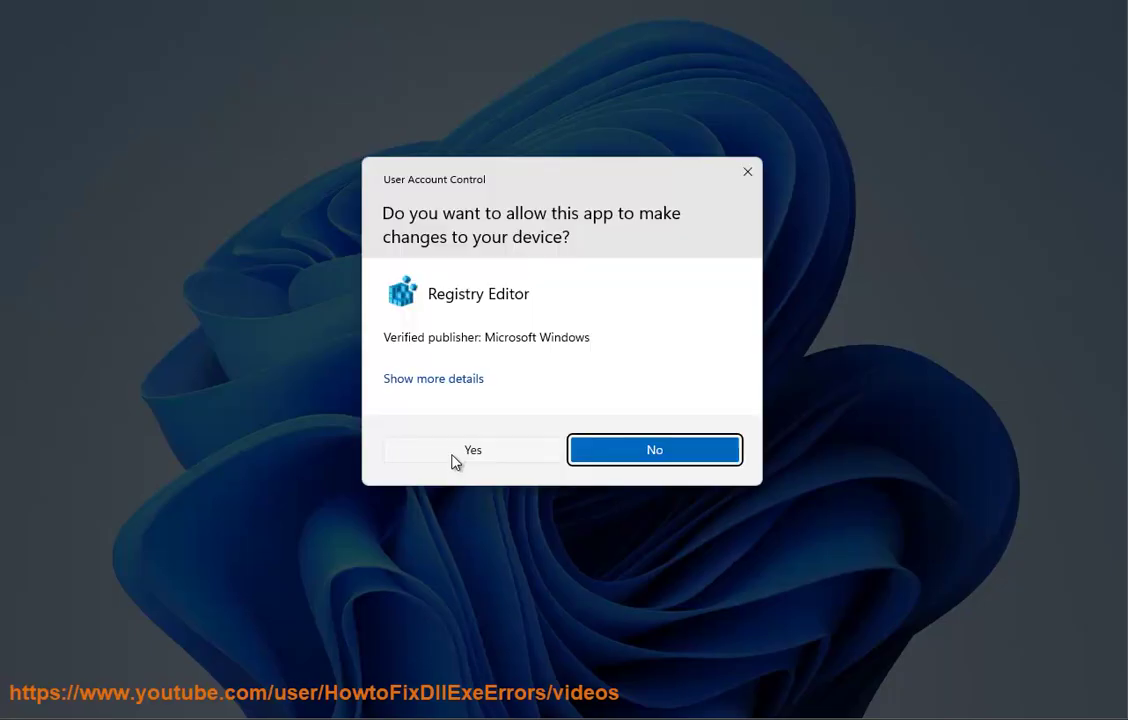
pyautogui.click(456, 458)
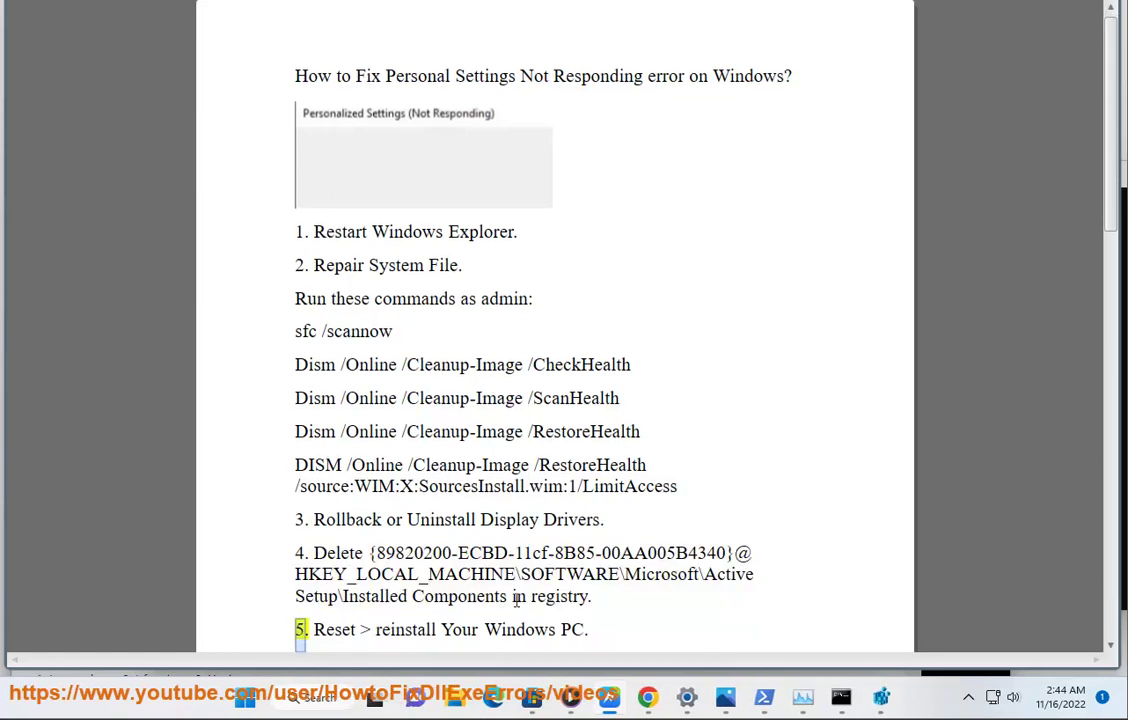
# Paste the article's Installed Components path into the Registry Editor address bar and go there.
pyautogui.moveTo(508, 597); pyautogui.dragTo(296, 584)
pyautogui.hotkey('ctrl', 'c')
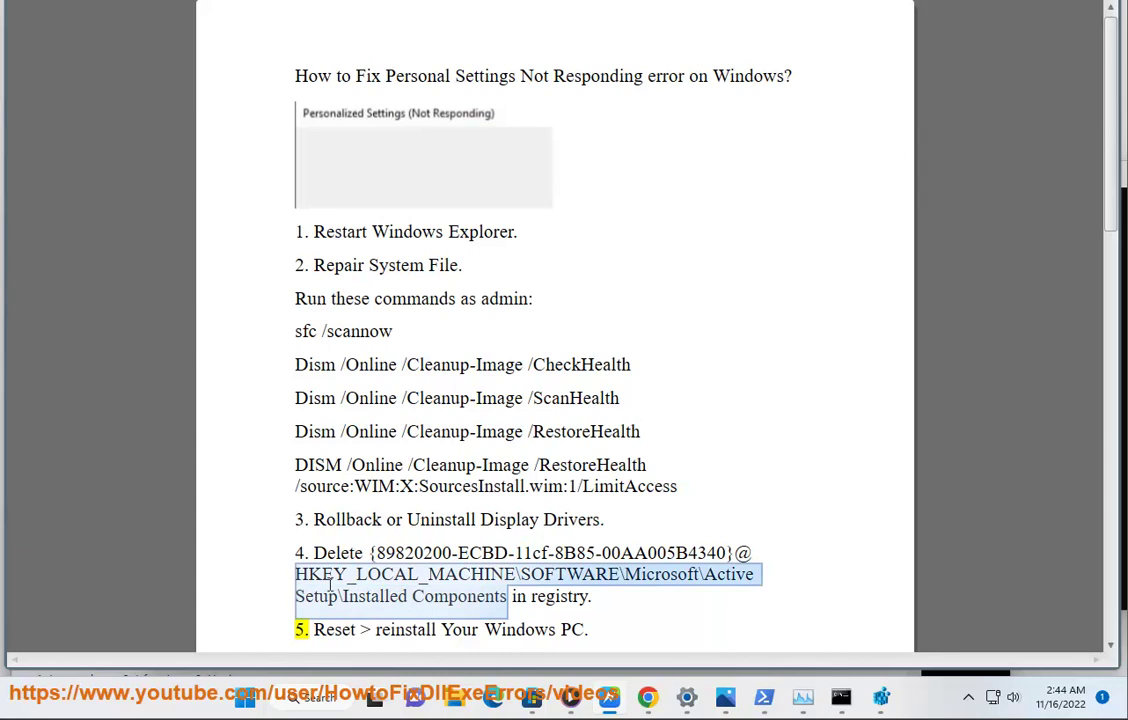
pyautogui.click(884, 706)
pyautogui.moveTo(585, 187); pyautogui.dragTo(3, 184)
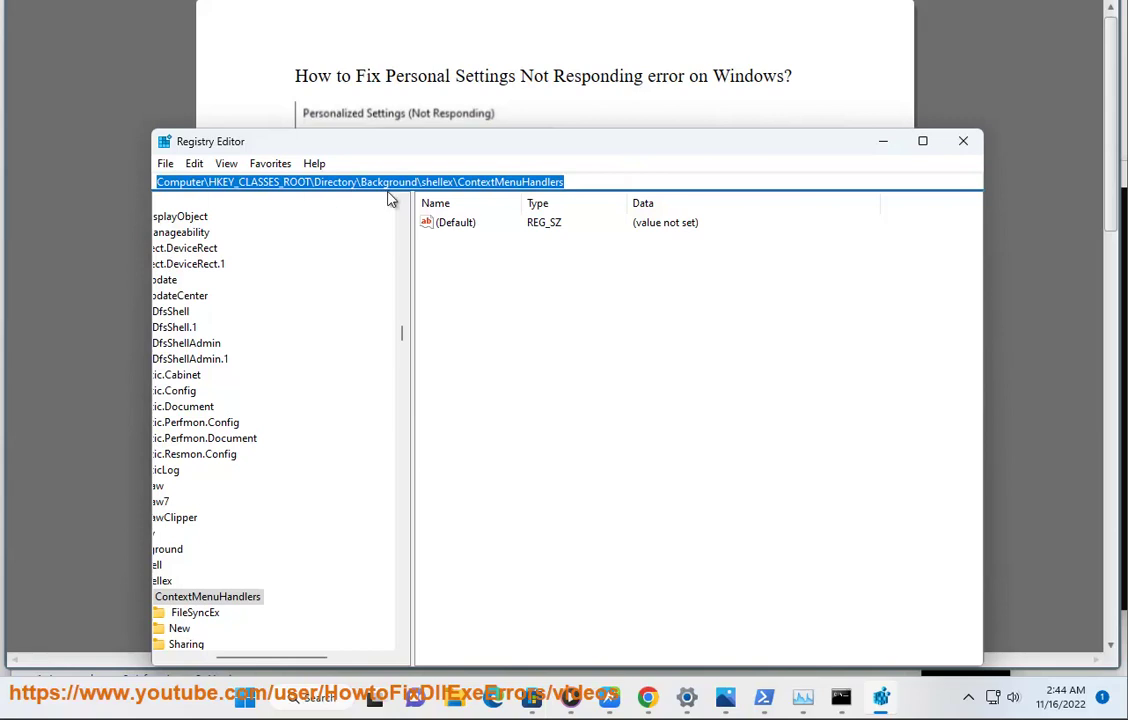
pyautogui.press('BackSpace')
pyautogui.hotkey('ctrl', 'v')
pyautogui.press('Return')
pyautogui.moveTo(344, 149); pyautogui.dragTo(428, 24)
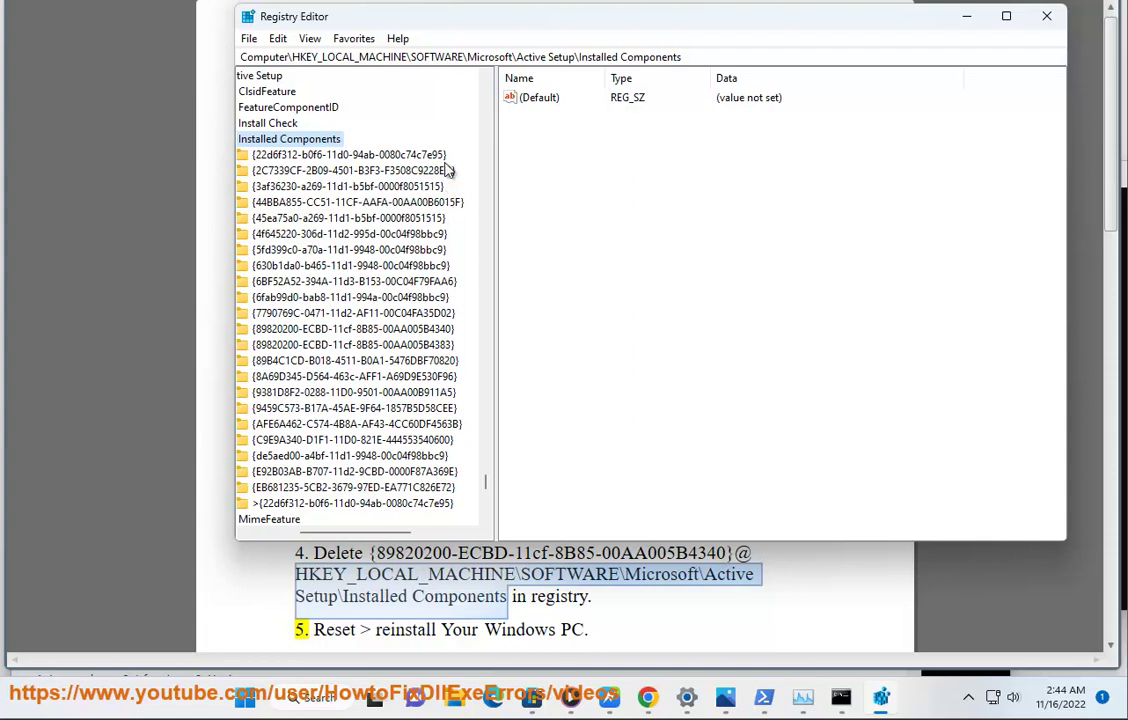
# Choose Delete on the {89820200-ECBD-11cf-8B85-00AA005B4340} key, then decline the confirmation.
pyautogui.click(430, 329)
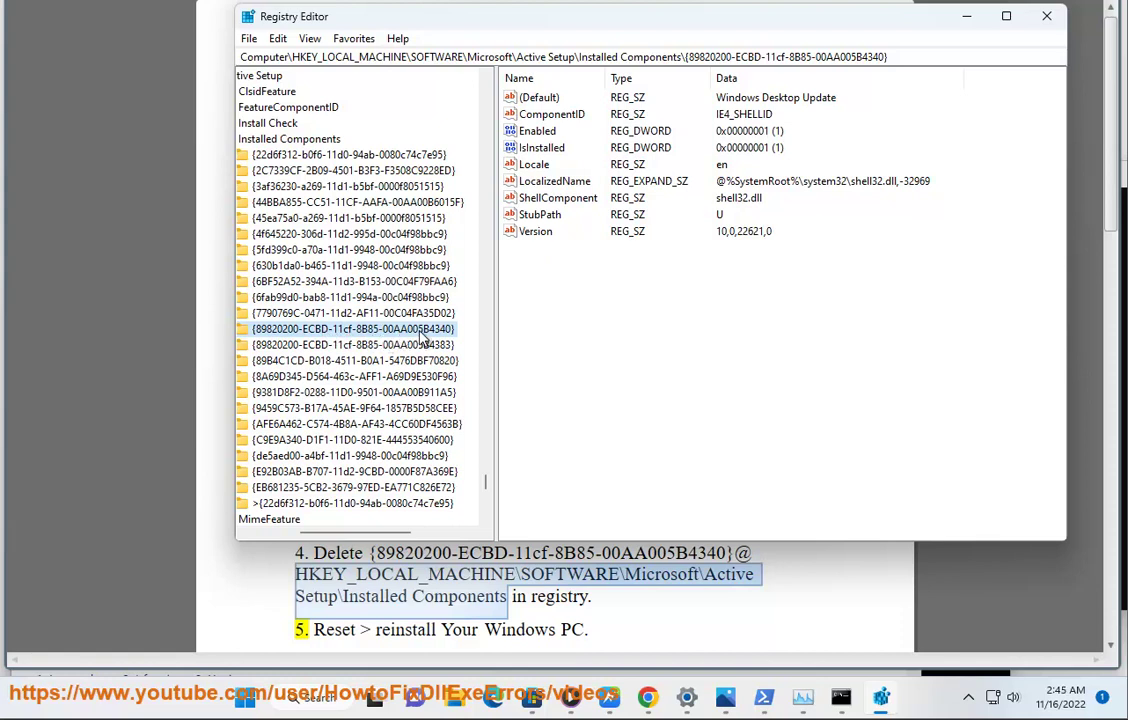
pyautogui.rightClick(422, 334)
pyautogui.click(466, 409)
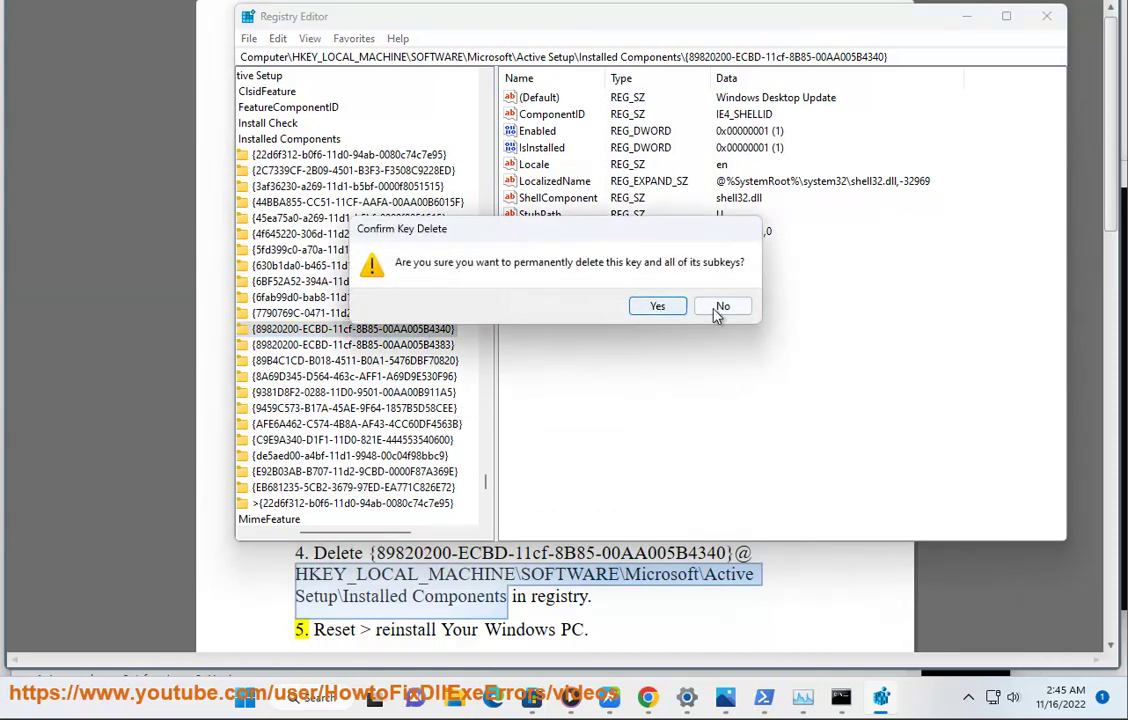
pyautogui.click(722, 306)
pyautogui.click(978, 19)
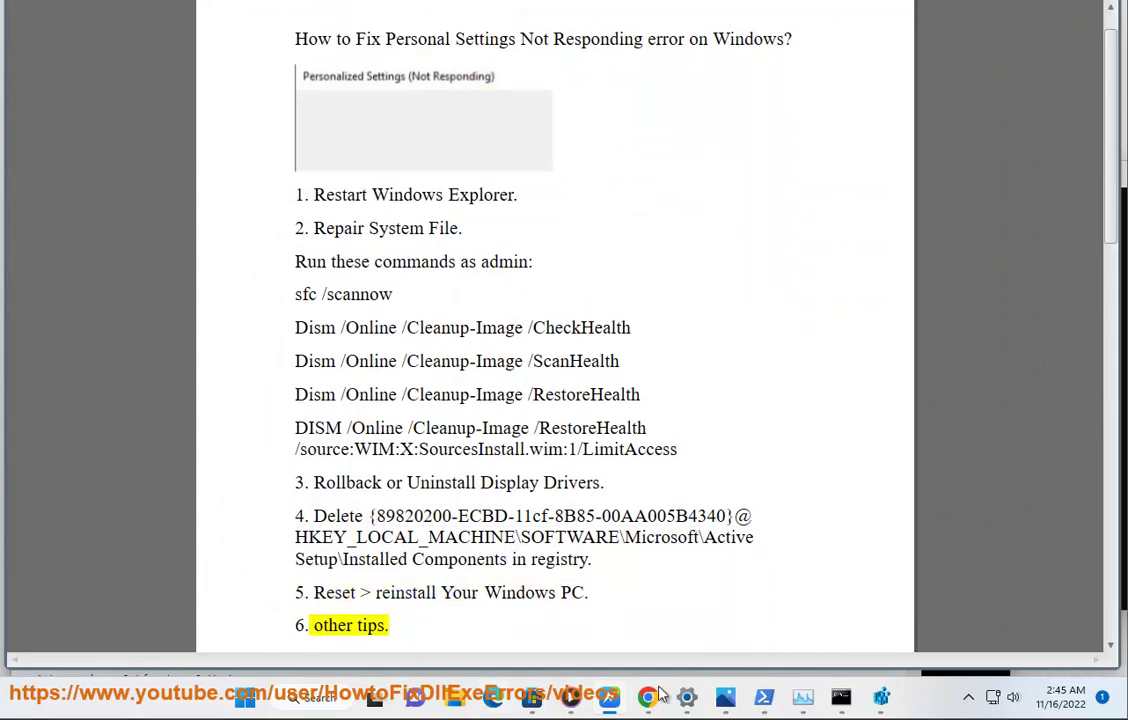
# Start Reset this PC from System > Recovery, choosing Keep my files.
pyautogui.click(684, 696)
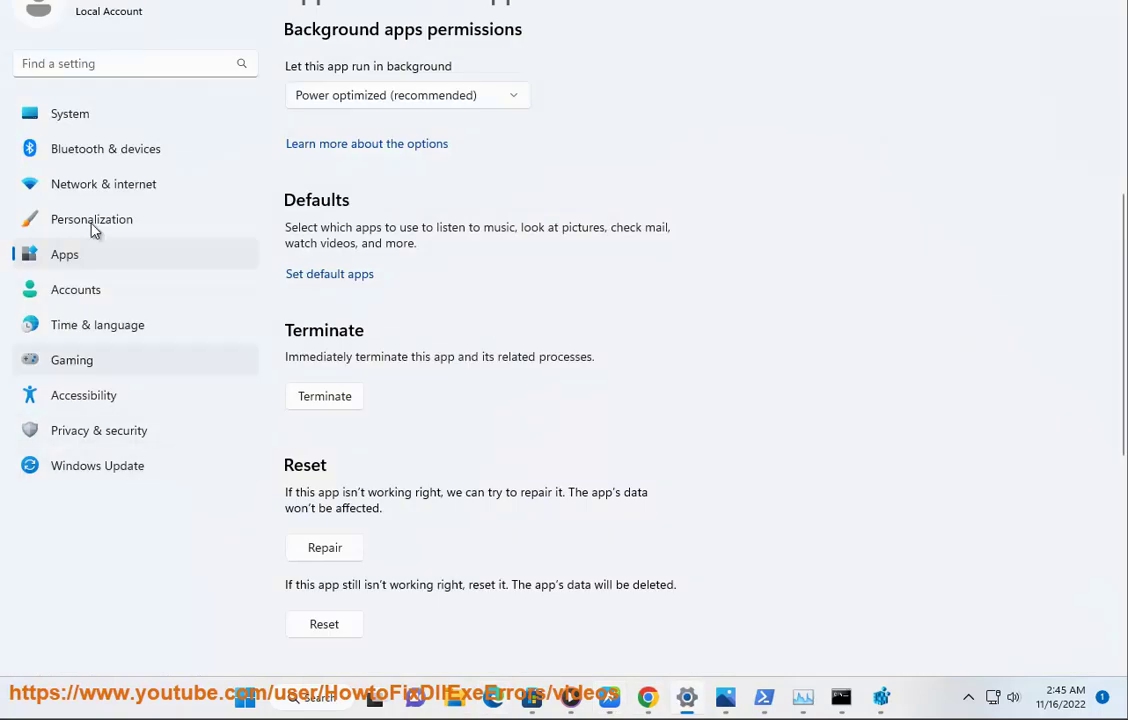
pyautogui.click(86, 116)
pyautogui.scroll(-2, 412, 568)
pyautogui.click(393, 605)
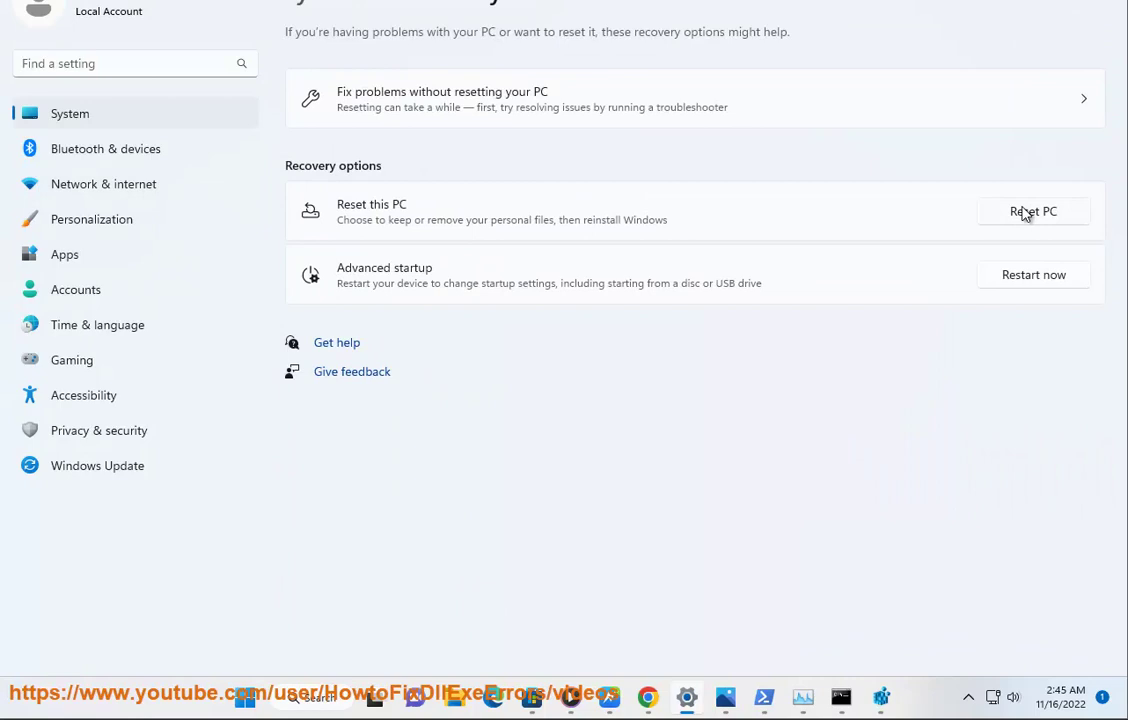
pyautogui.click(1040, 212)
pyautogui.click(455, 215)
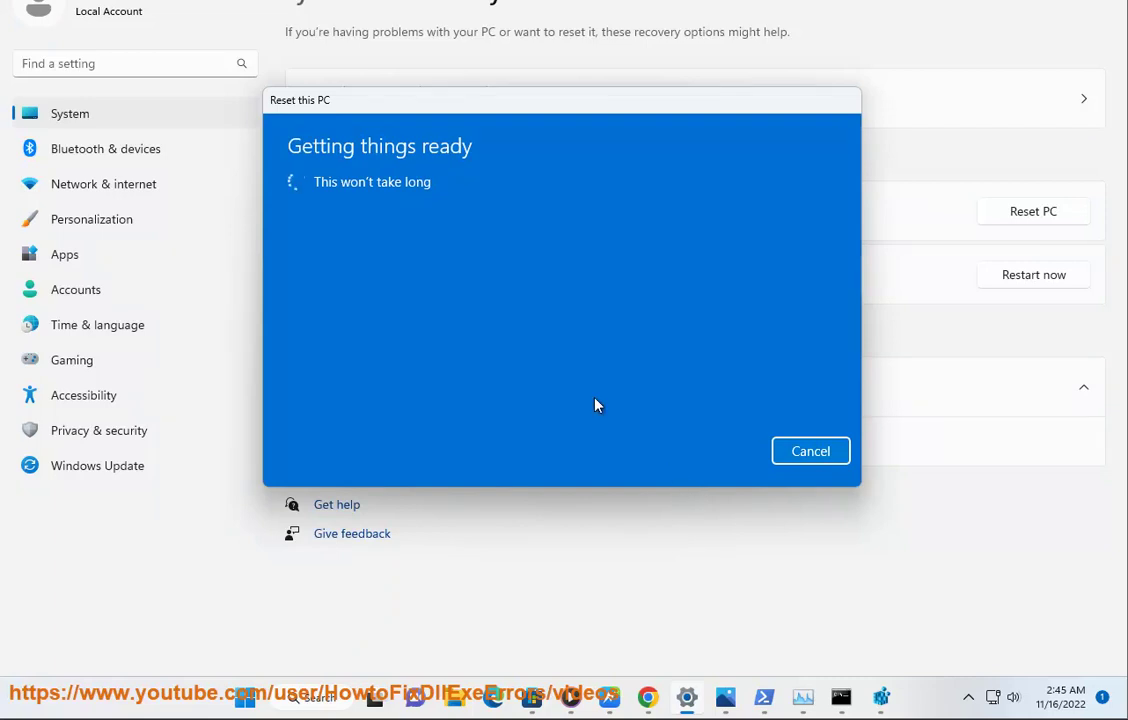
pyautogui.click(648, 697)
# Search Google for 'windows iso download'.
pyautogui.moveTo(346, 119); pyautogui.dragTo(168, 118)
pyautogui.write('WINDOWS ')
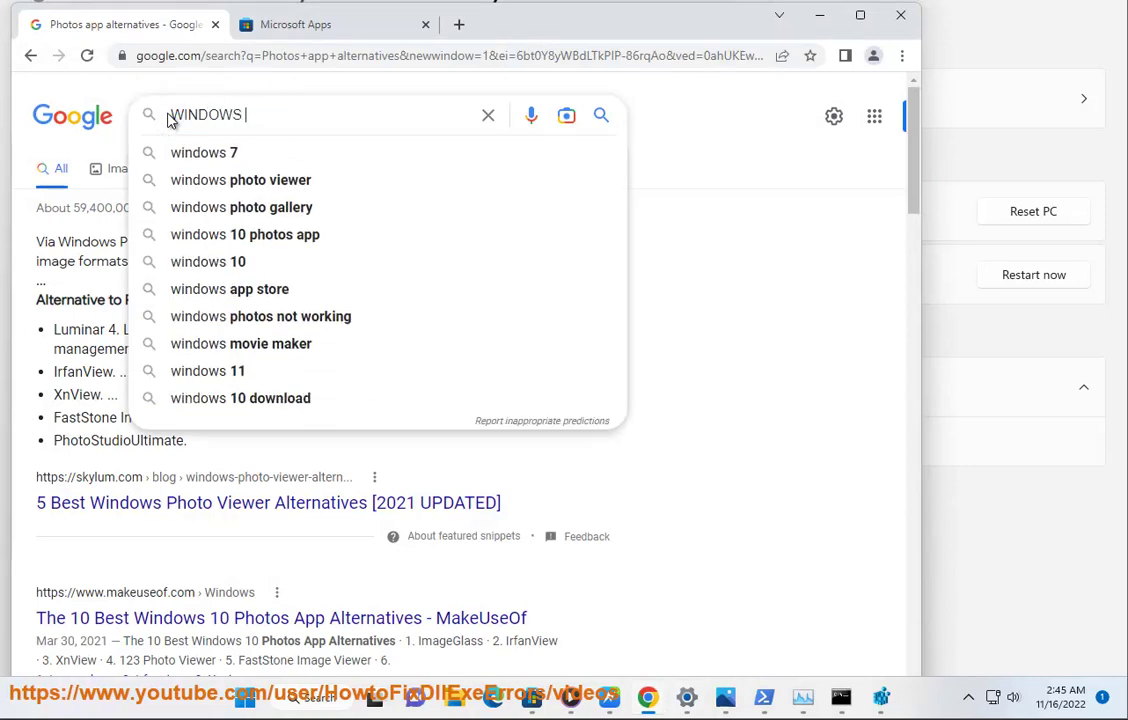
pyautogui.write('ISO D')
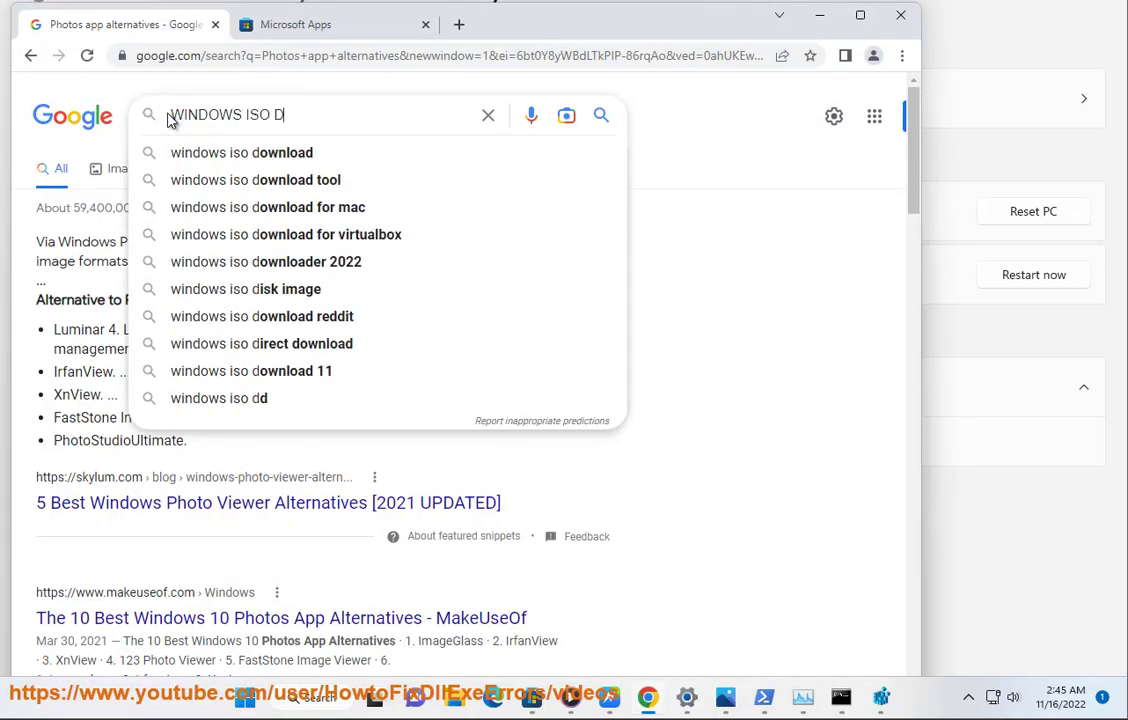
pyautogui.press('Down')
pyautogui.press('Return')
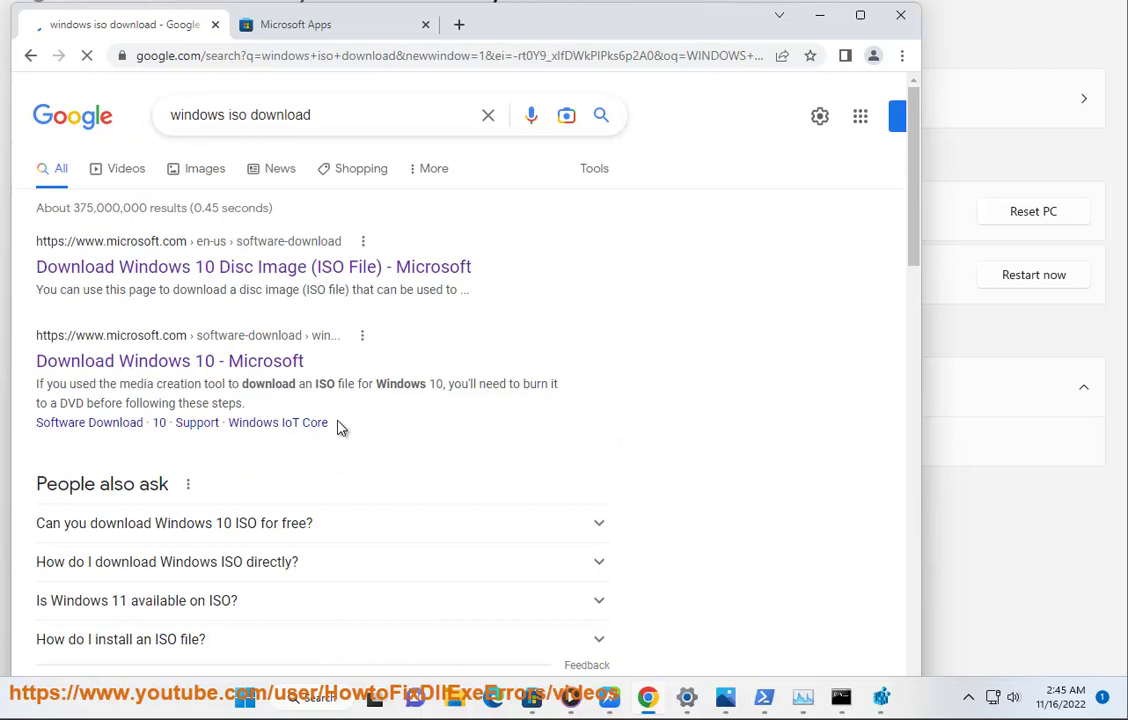
# Cancel the Reset this PC process in Settings.
pyautogui.moveTo(338, 427); pyautogui.dragTo(32, 238)
pyautogui.click(819, 15)
pyautogui.click(810, 451)
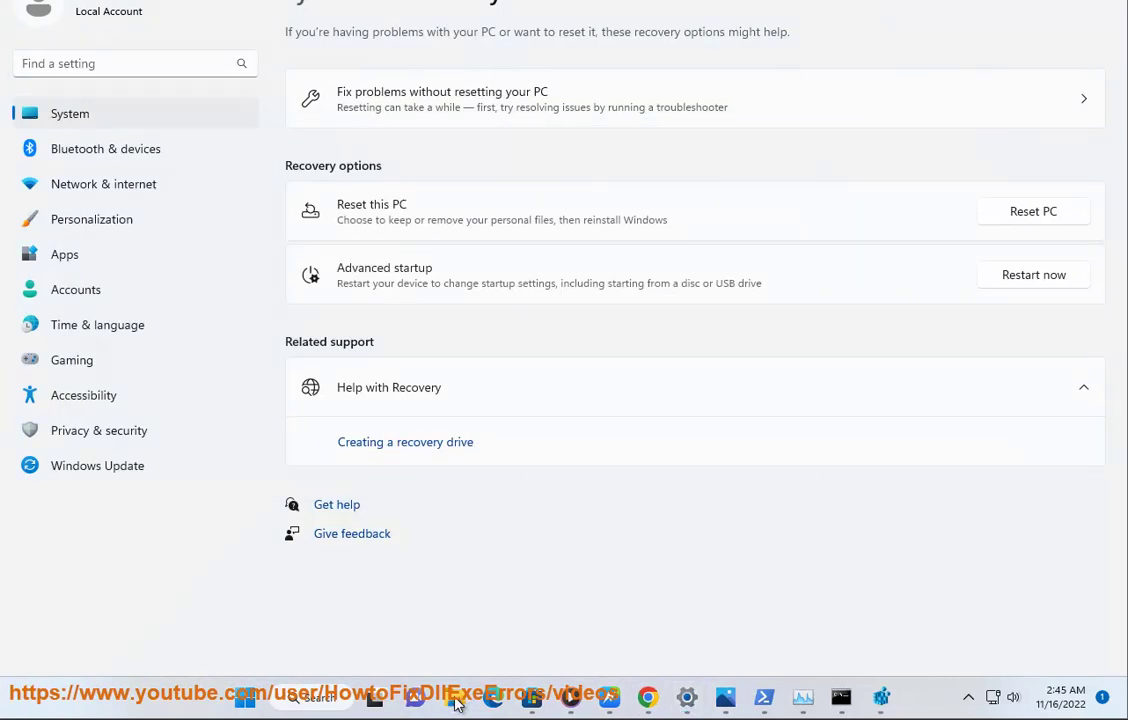
# Run Windows 11 Setup from DVD Drive (D:) under This PC, approving UAC.
pyautogui.press('super+e')
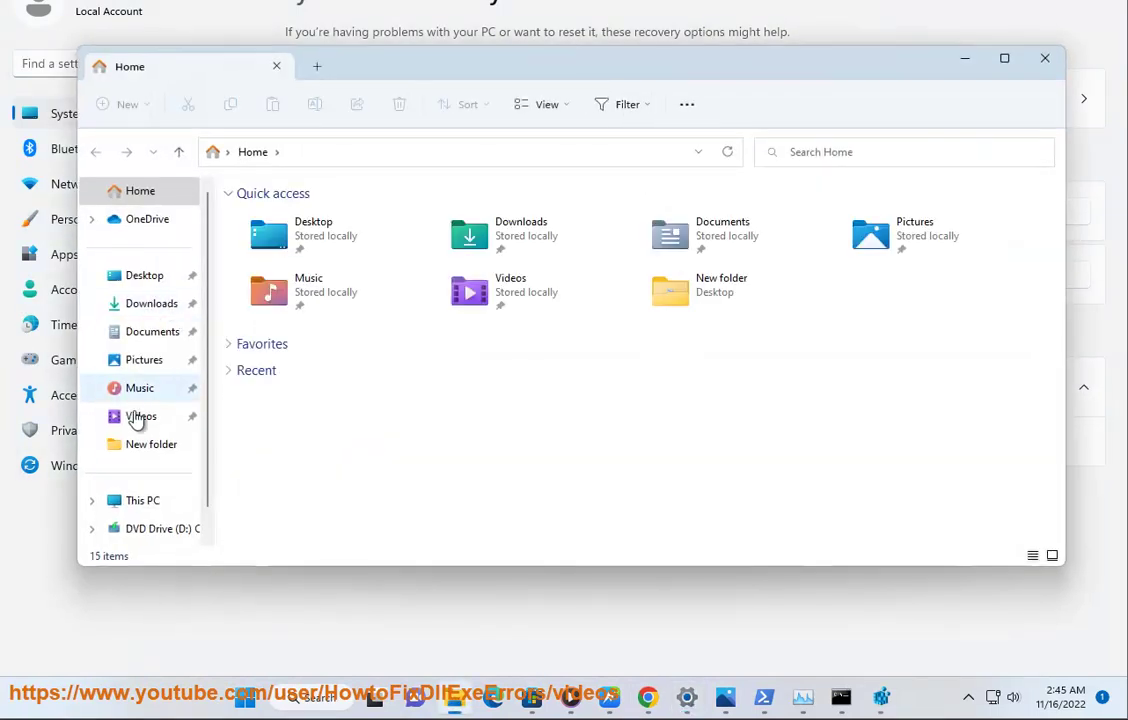
pyautogui.click(131, 508)
pyautogui.click(465, 228)
pyautogui.doubleClick(556, 247)
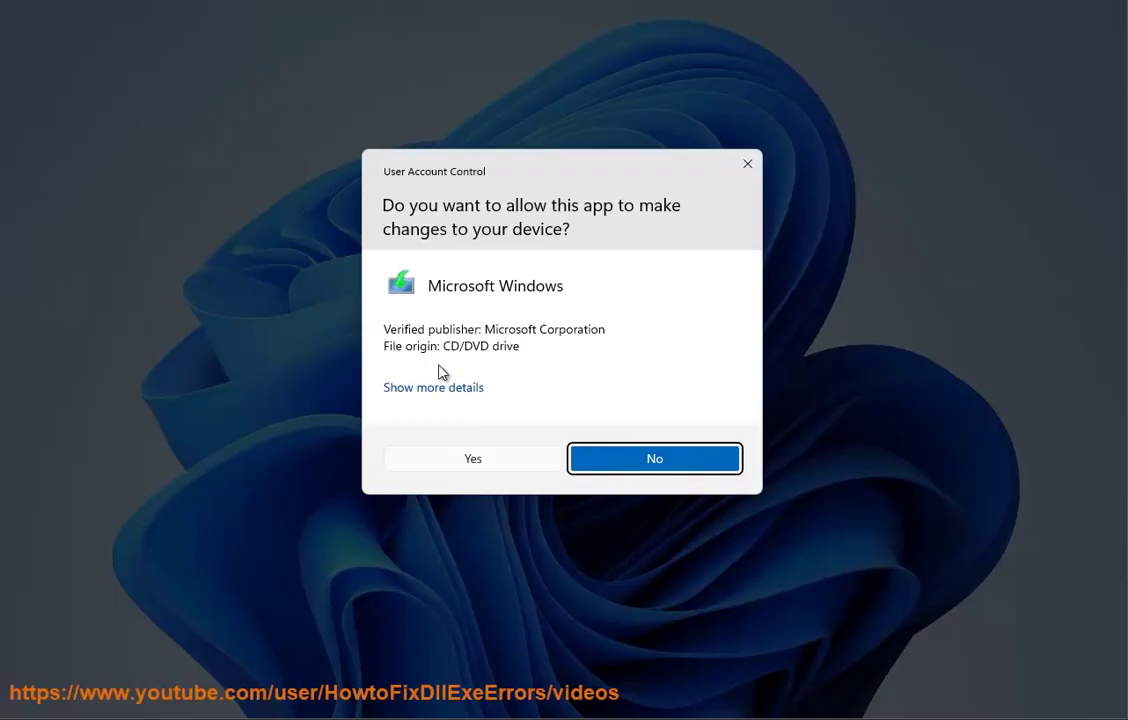
pyautogui.click(428, 470)
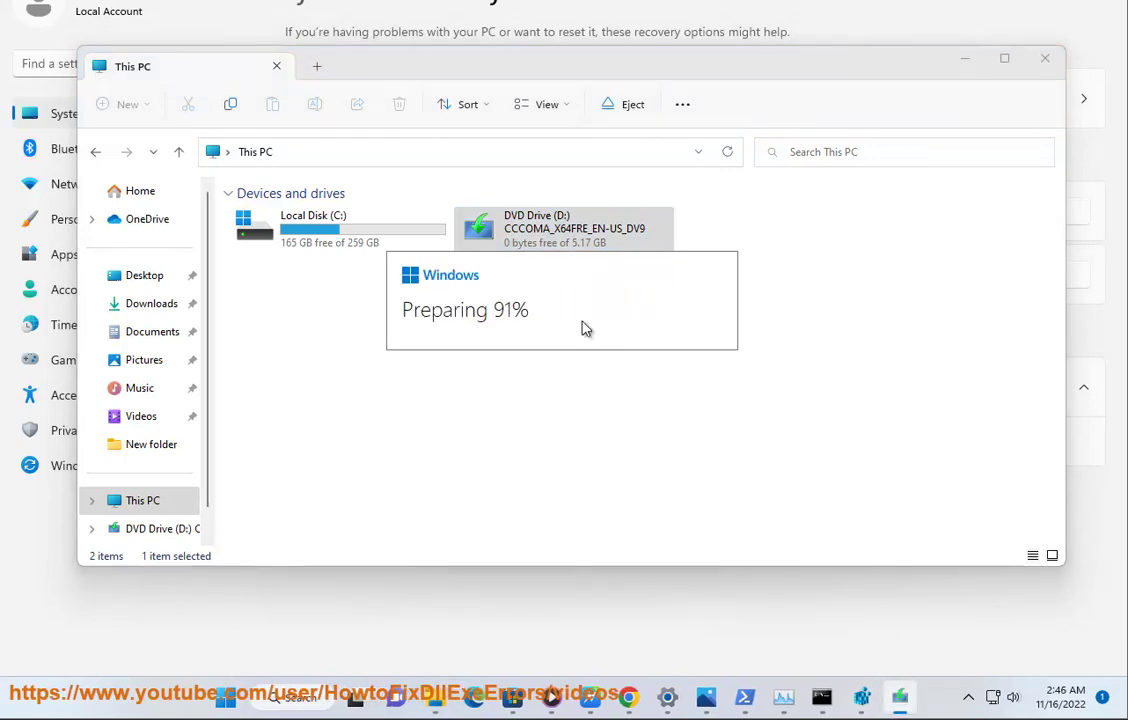
# Open Setup's 'Change how Setup downloads updates', then quit Setup.
pyautogui.click(350, 229)
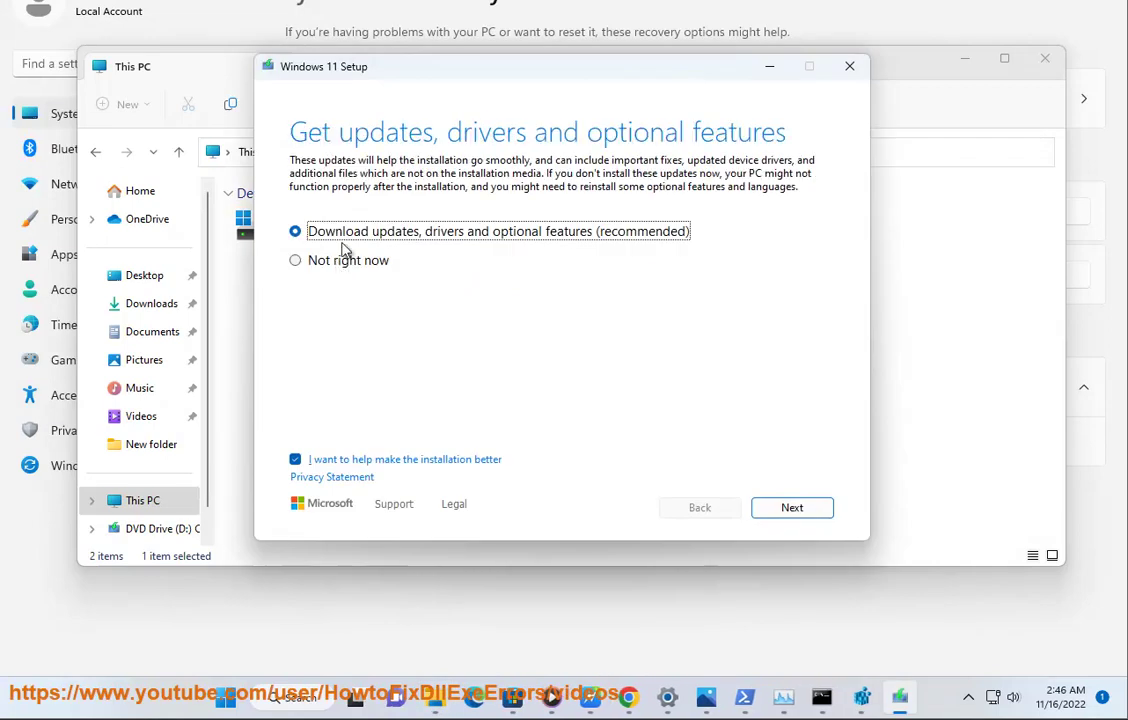
pyautogui.click(849, 66)
pyautogui.click(568, 374)
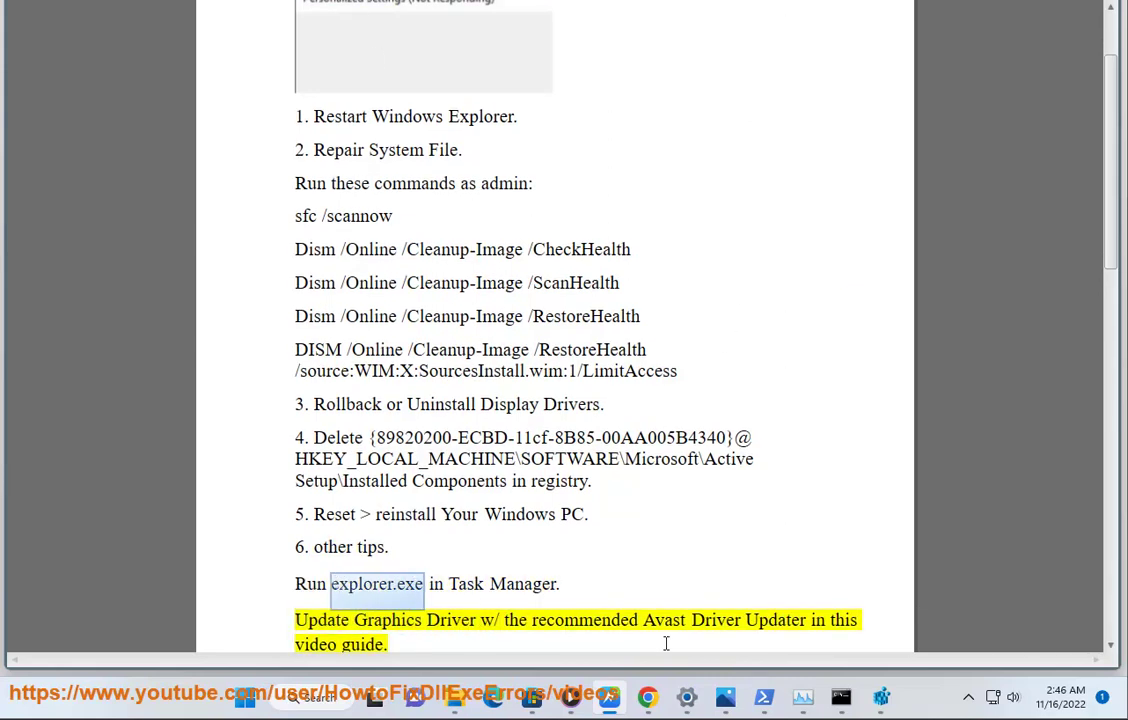
# Run explorer.exe as a new Task Manager task with administrative privileges.
pyautogui.click(802, 697)
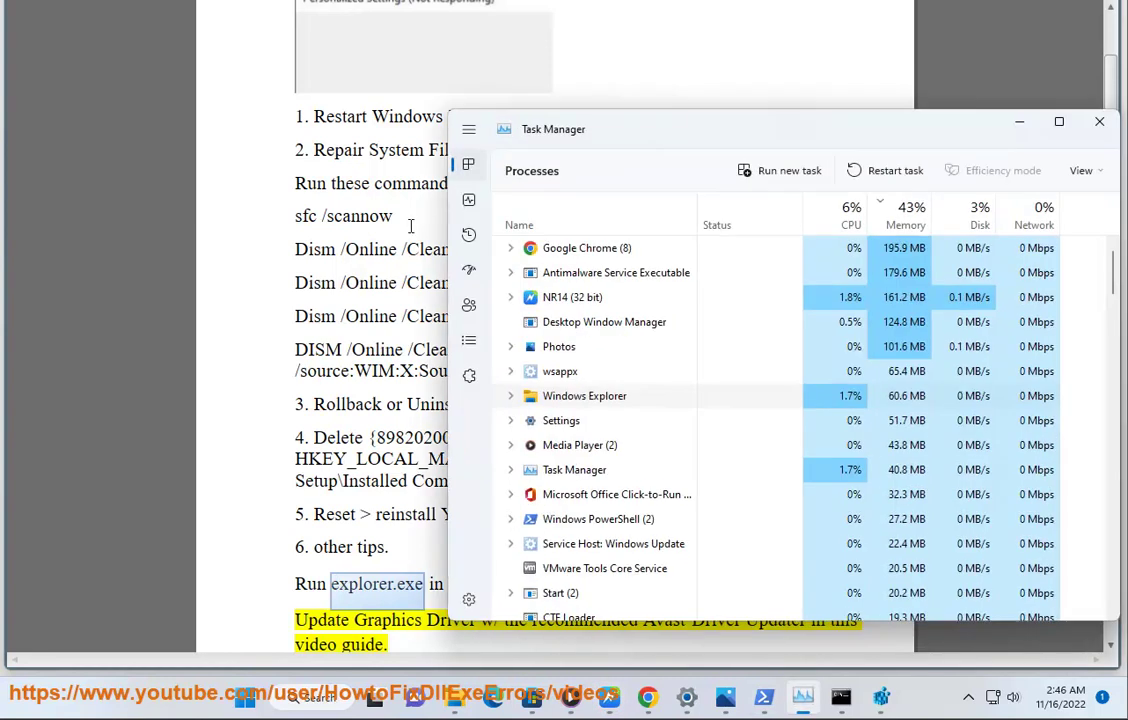
pyautogui.click(771, 178)
pyautogui.write('explorer.exe')
pyautogui.click(570, 228)
pyautogui.click(676, 287)
pyautogui.click(1014, 126)
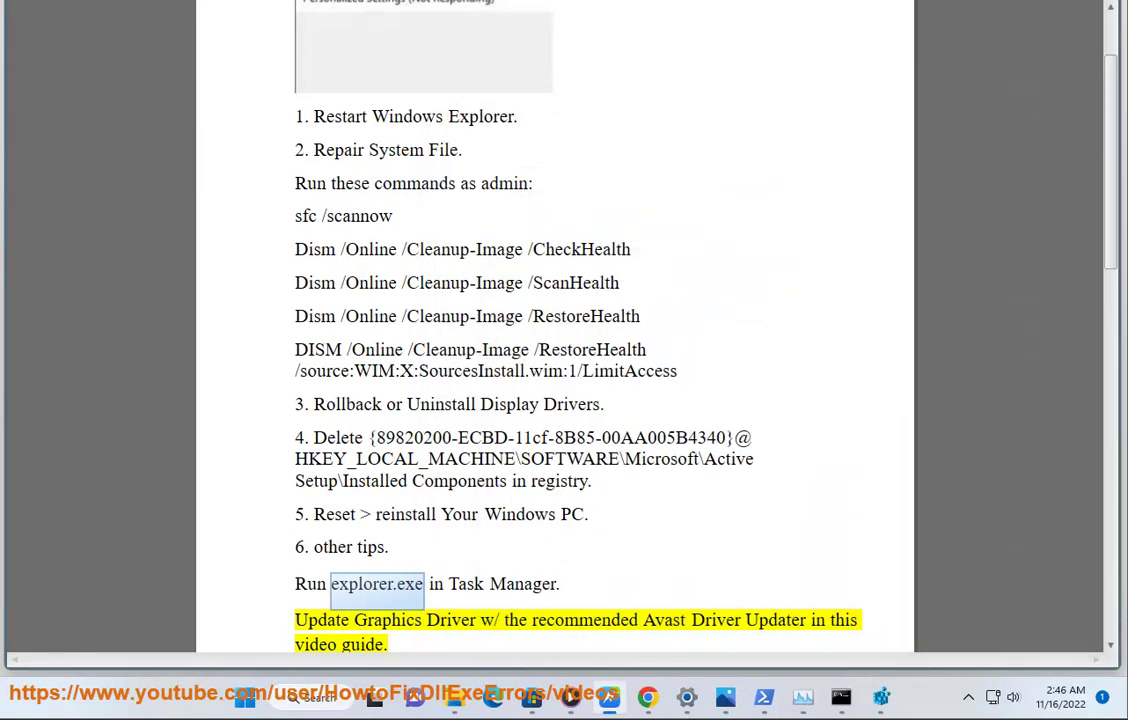
# Search the Start menu for 'AVA'.
pyautogui.press('super')
pyautogui.write('AVA')
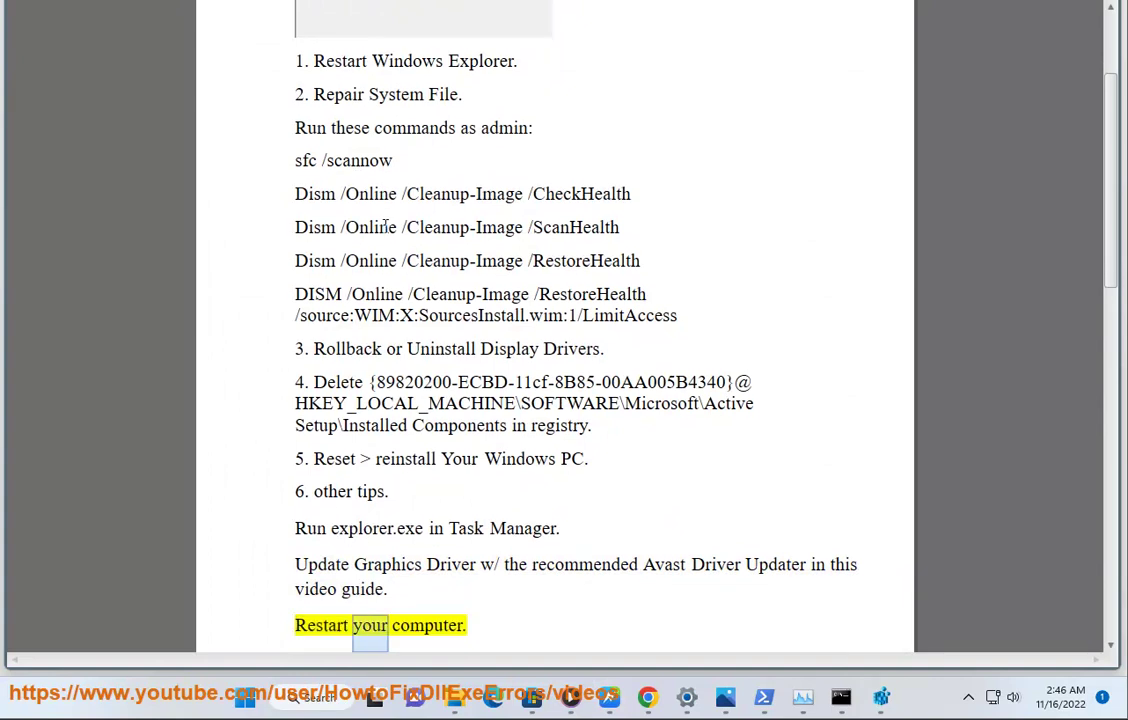
pyautogui.scroll(-1, 438, 614)
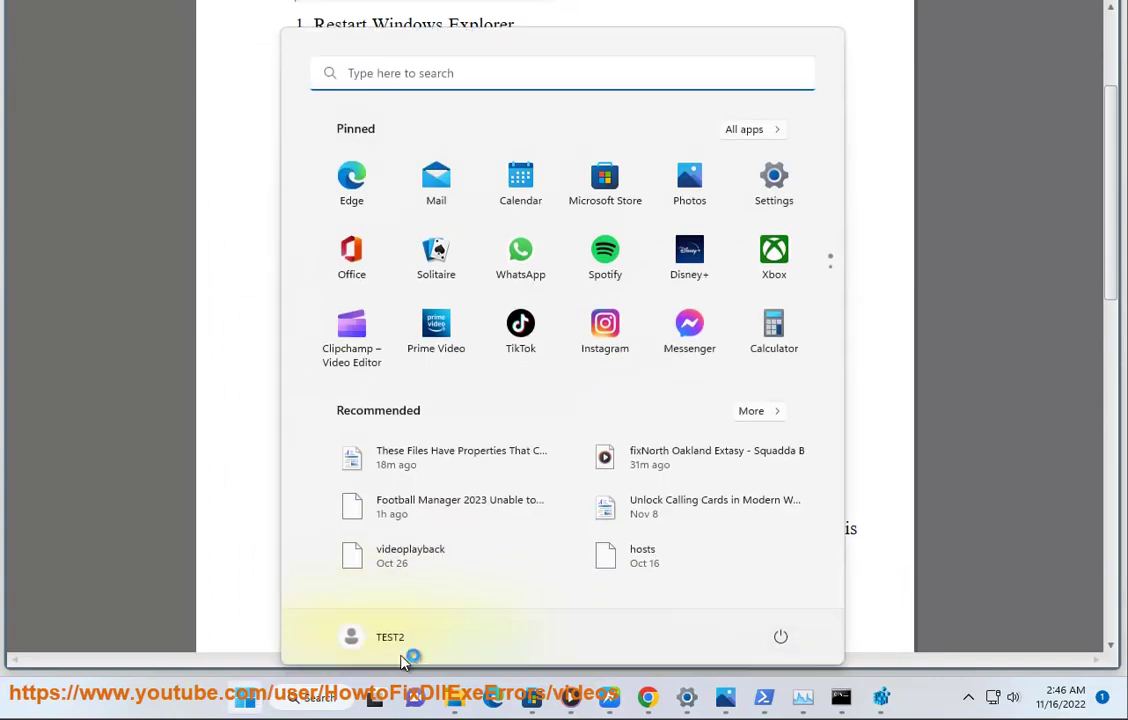